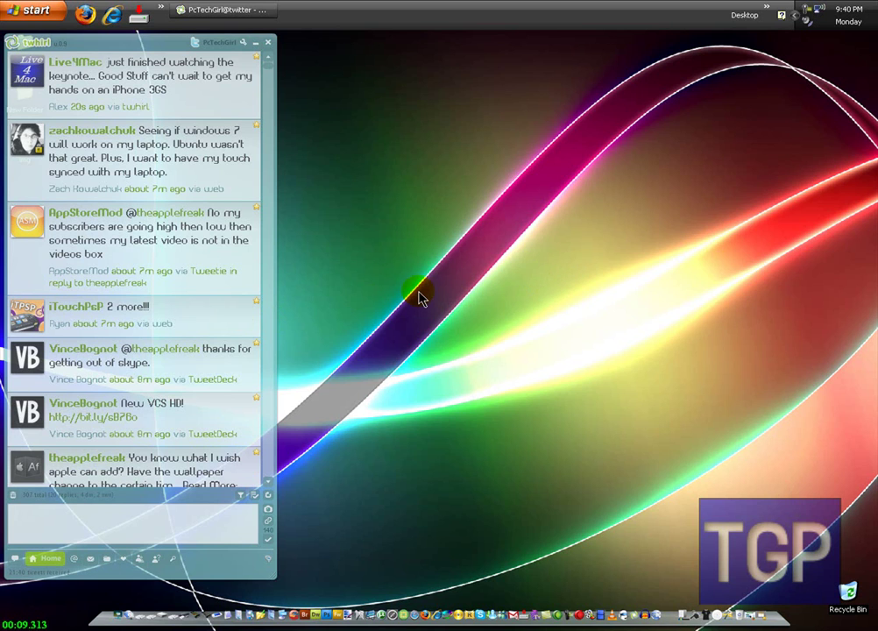
Step: Switch from the twhirl Twitter client to Adobe Fireworks CS3
key(alt+Tab)
key(alt+Tab)
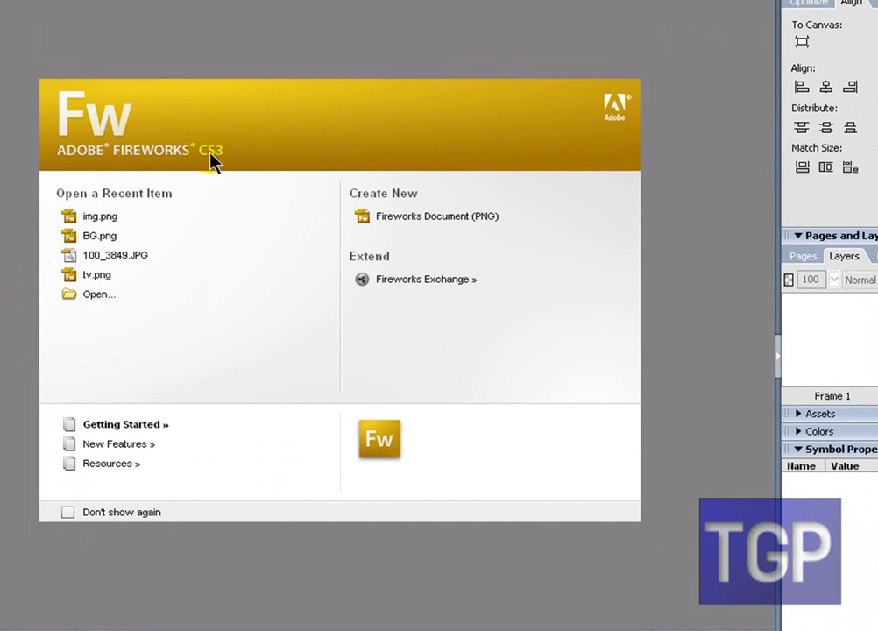
Step: Open the recent img.png with the blue Links button, then select and deselect the button
click(92, 218)
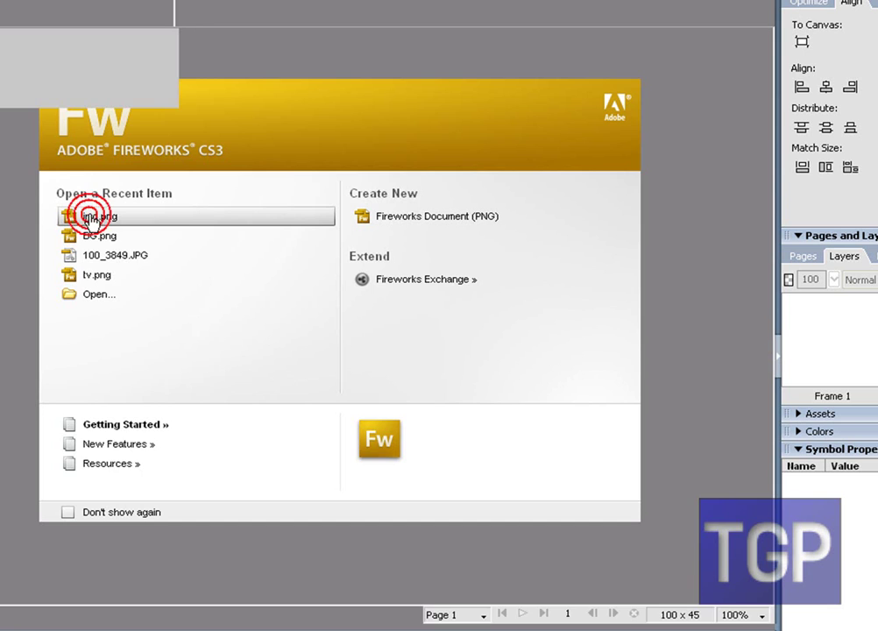
click(253, 246)
drag(530, 280, 245, 418)
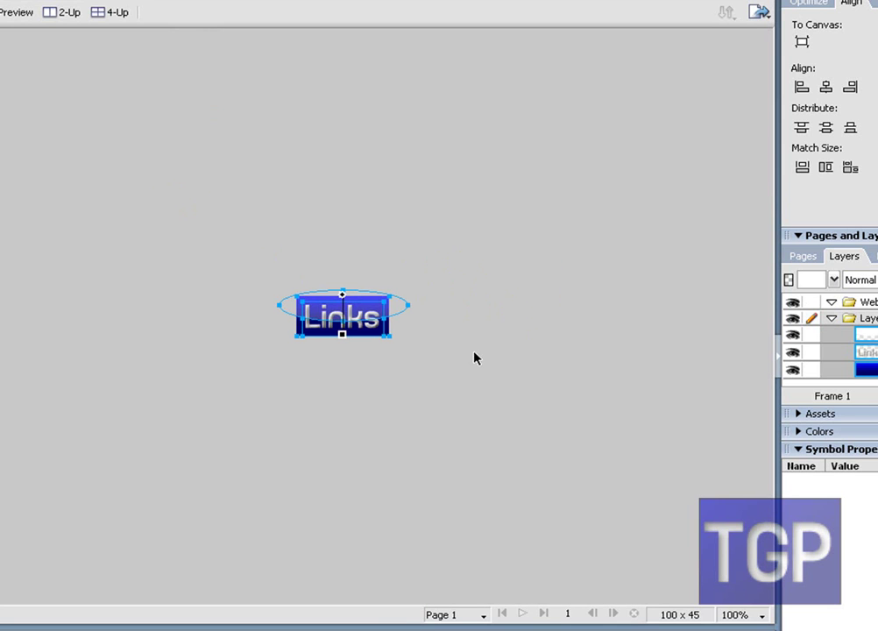
click(429, 321)
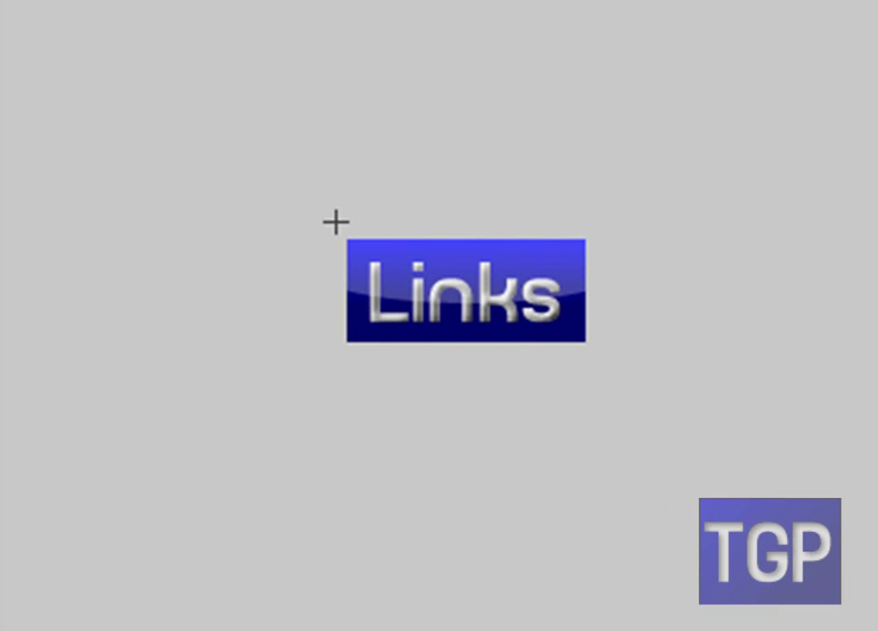
Step: Draw a slice over the Links button and start adding a pop-up menu to it
drag(334, 231, 594, 357)
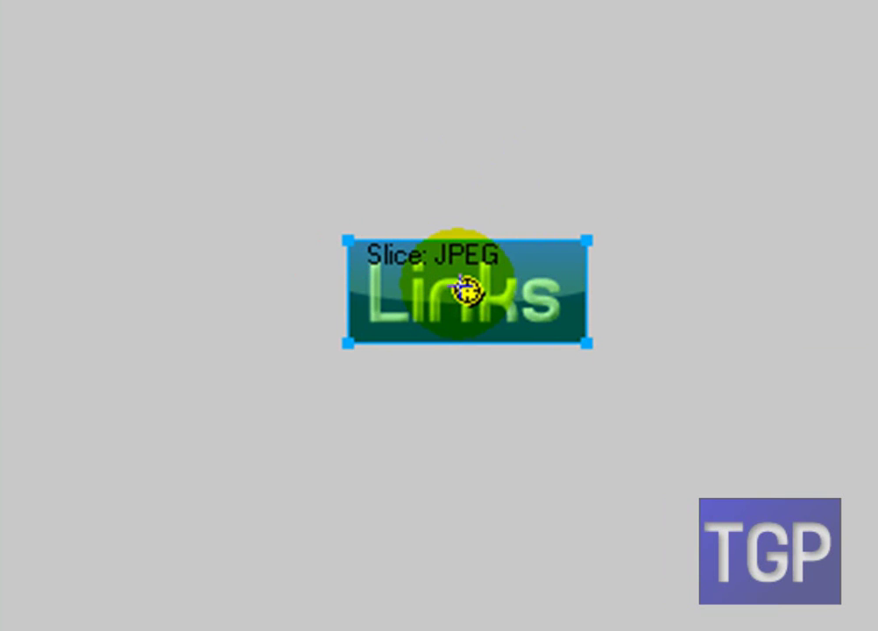
right_click(500, 300)
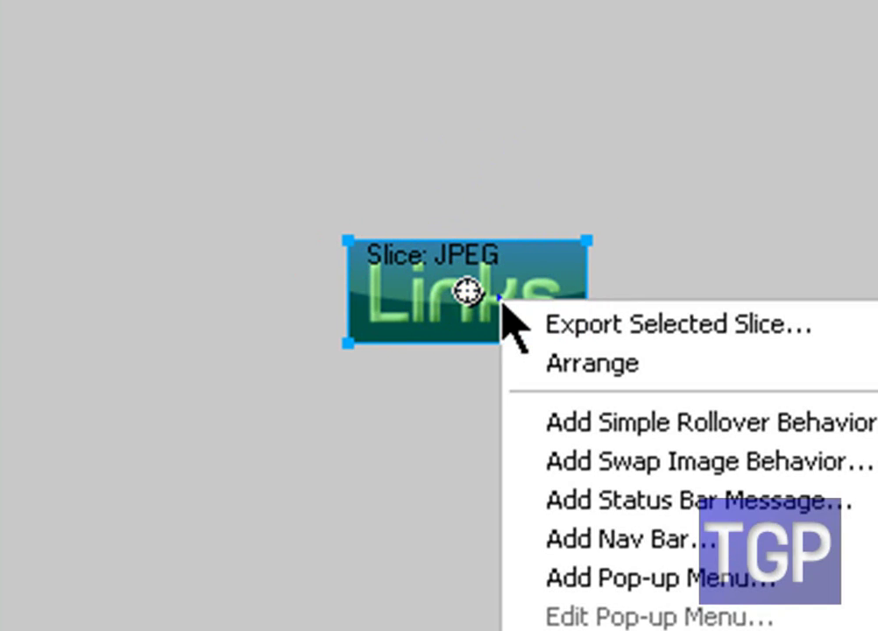
click(679, 580)
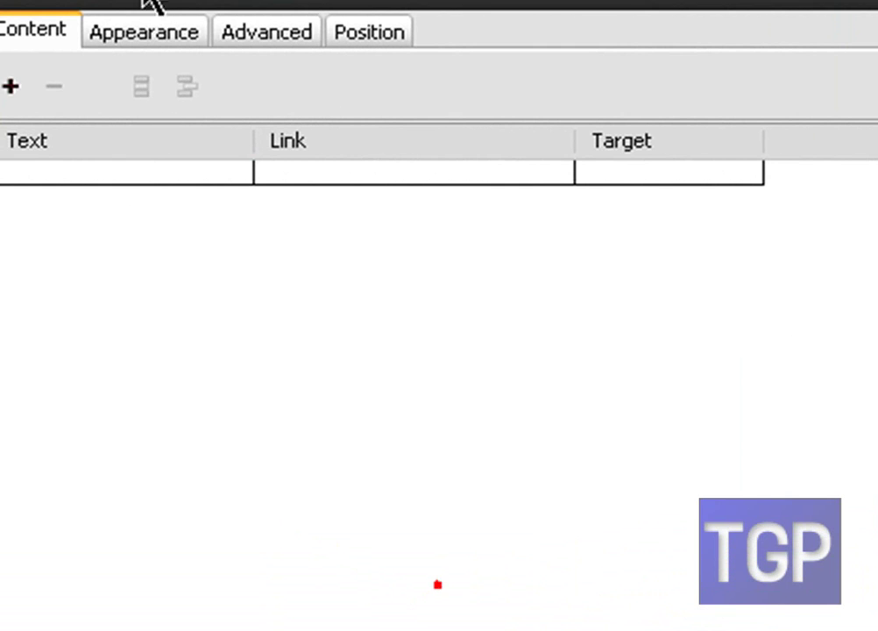
Step: Name the first pop-up menu entry 'Youtube'
drag(129, 5, 59, 1)
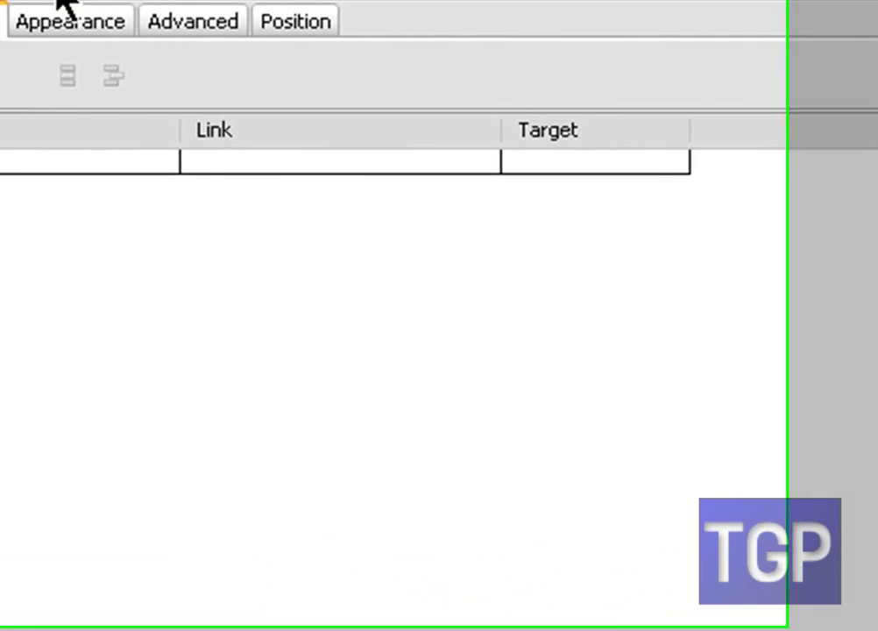
click(179, 169)
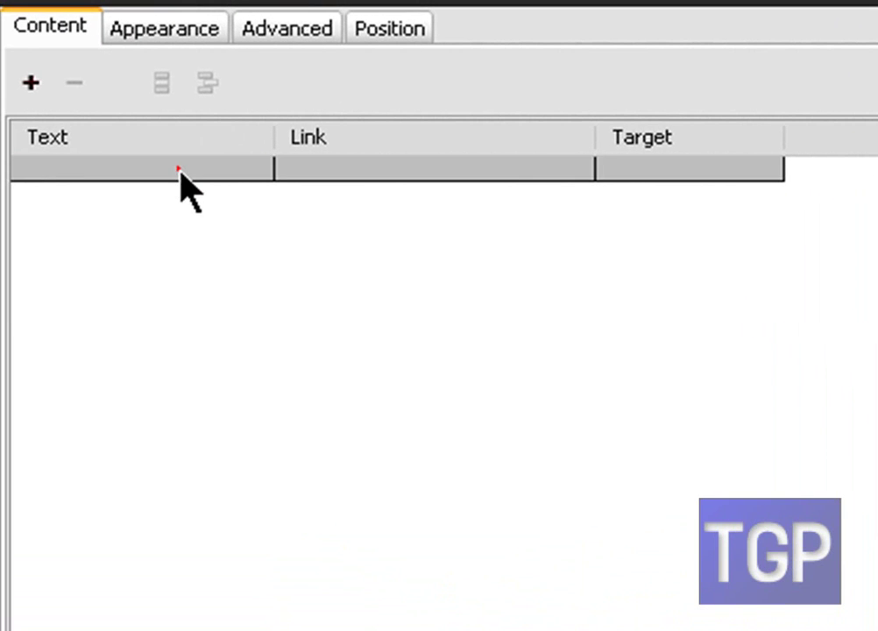
click(178, 169)
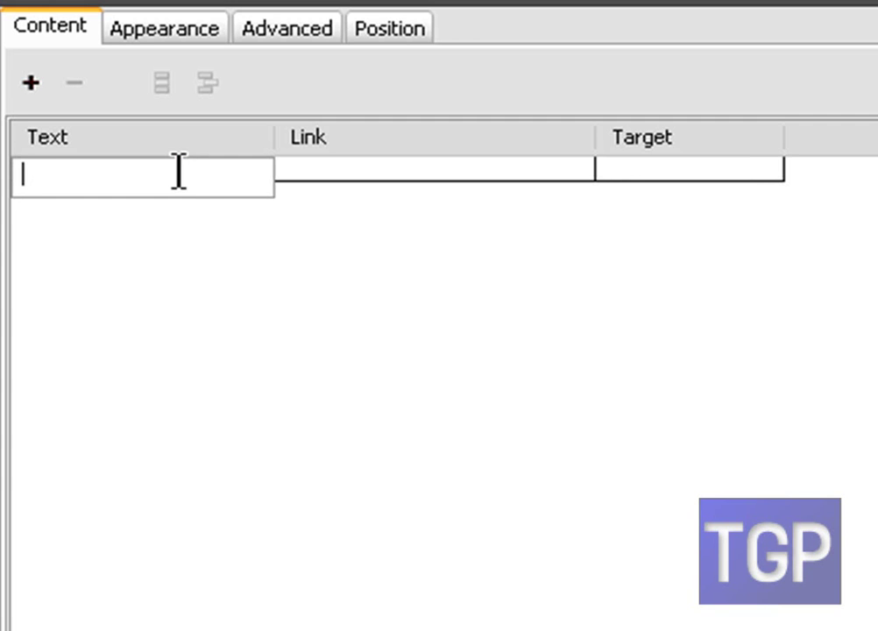
text(Youtube)
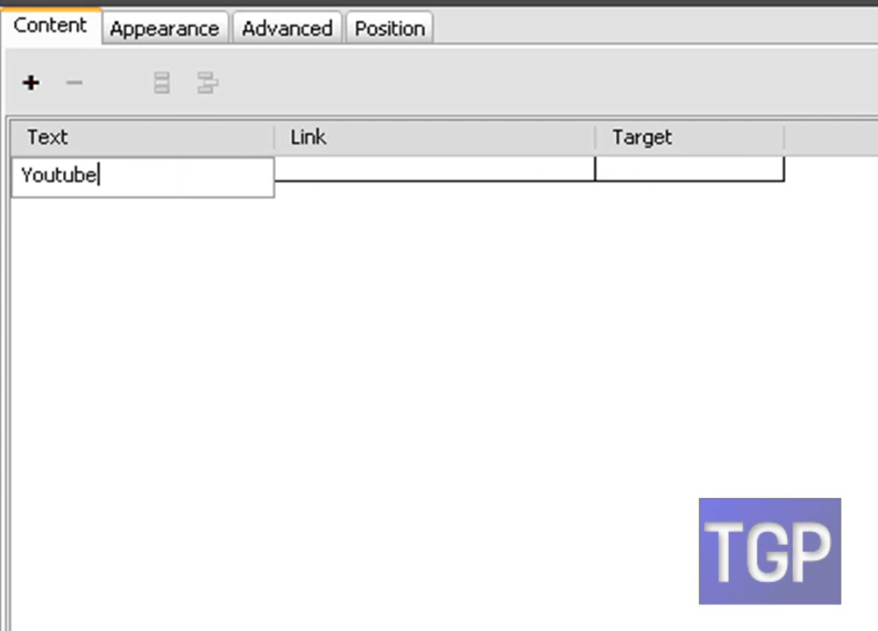
click(483, 160)
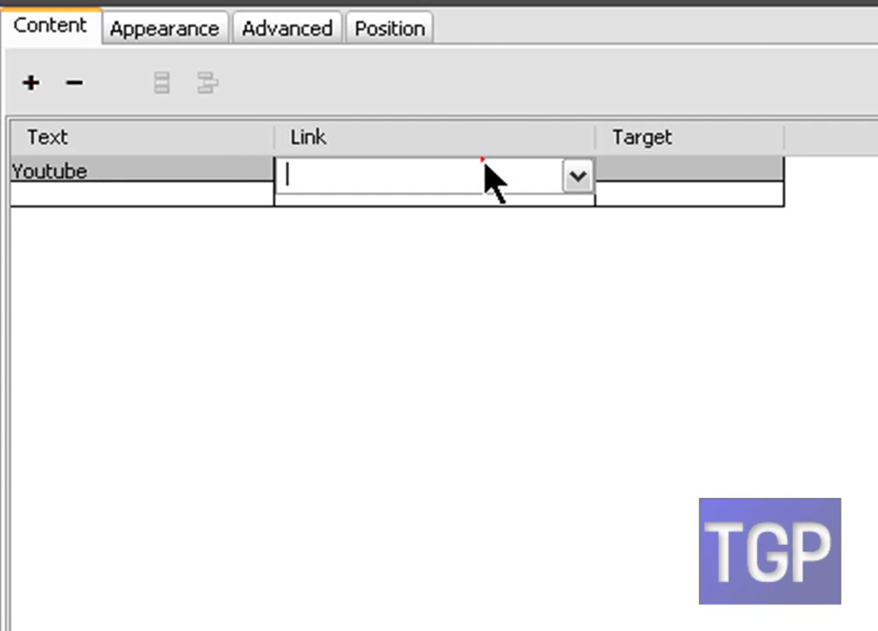
click(575, 179)
click(545, 210)
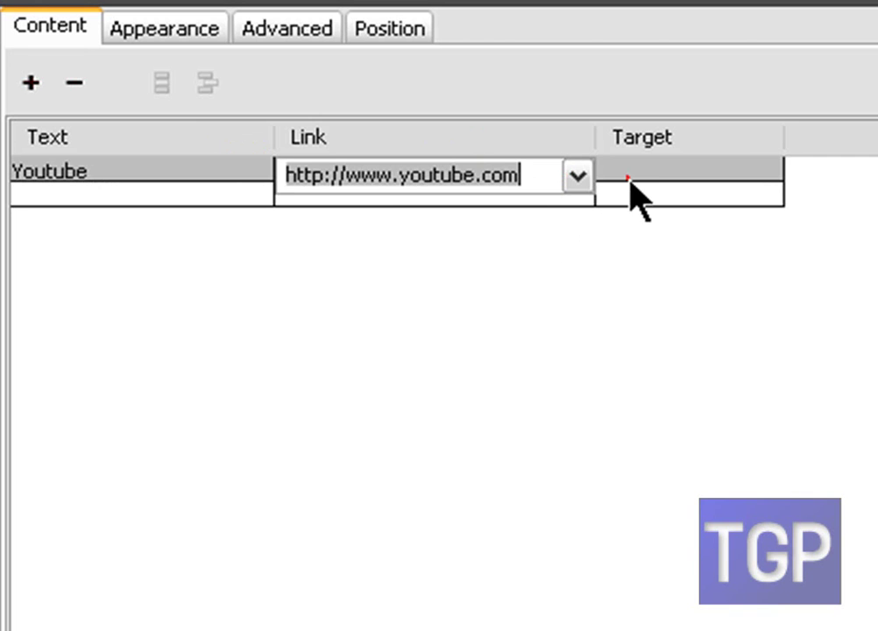
click(627, 182)
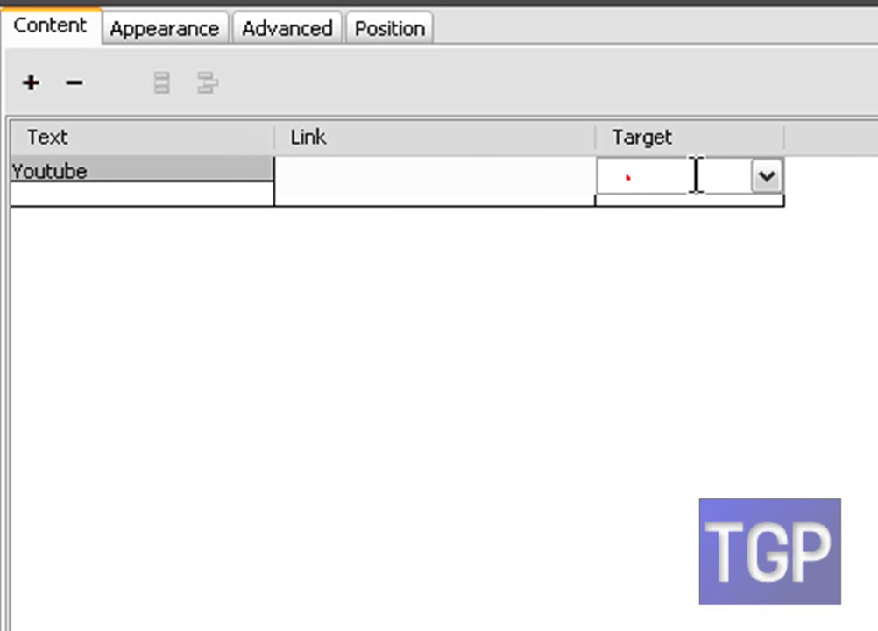
click(762, 179)
click(732, 207)
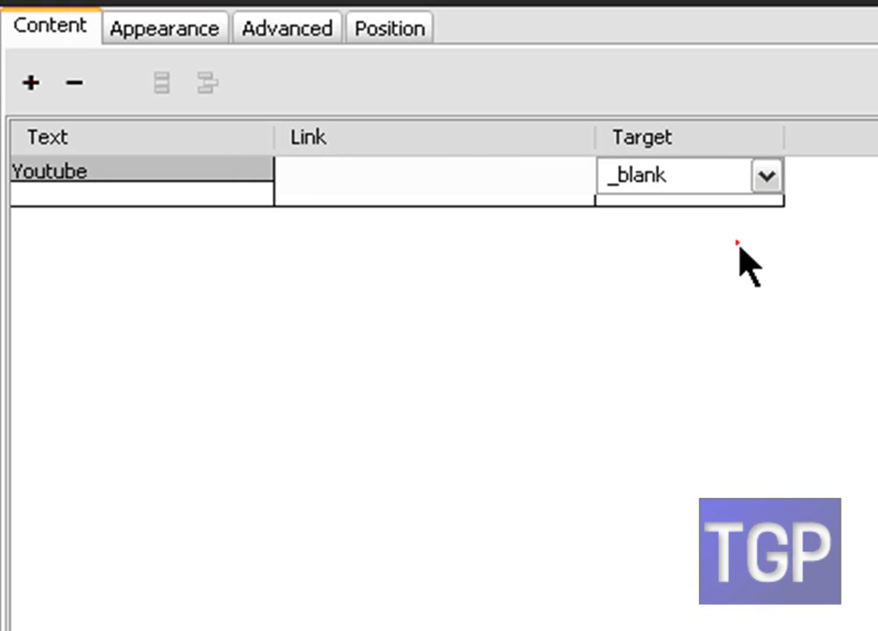
click(620, 255)
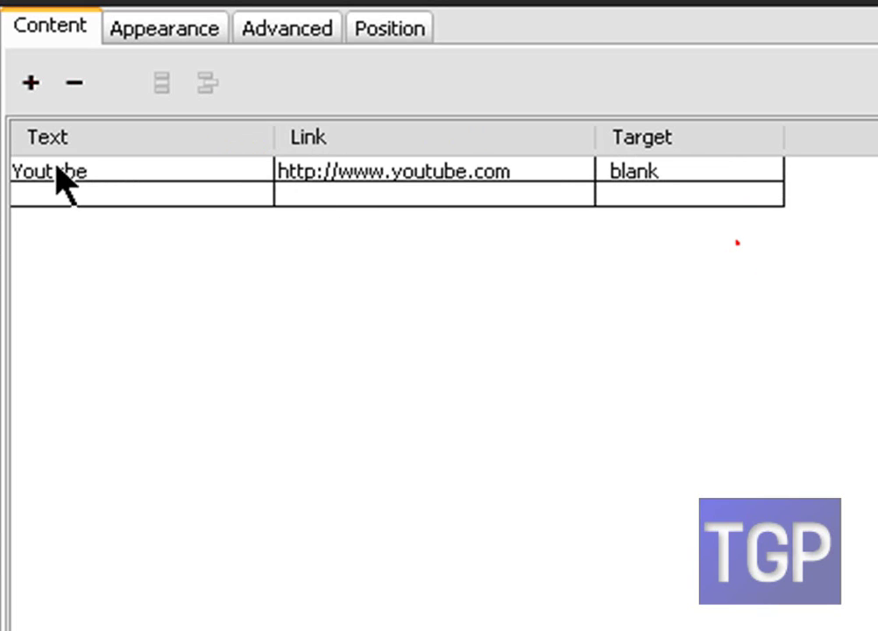
click(102, 195)
click(102, 196)
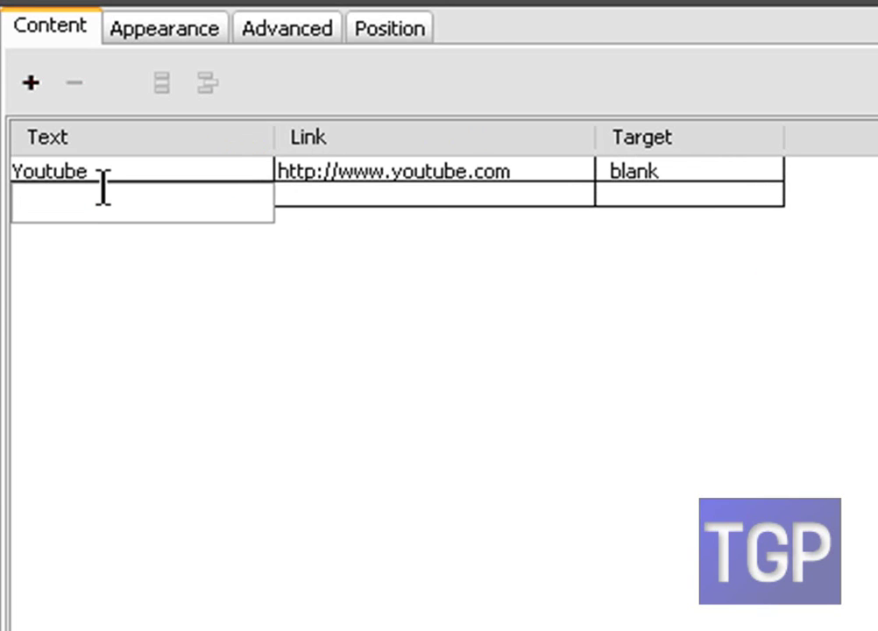
click(102, 193)
text(VvCompHelpvV)
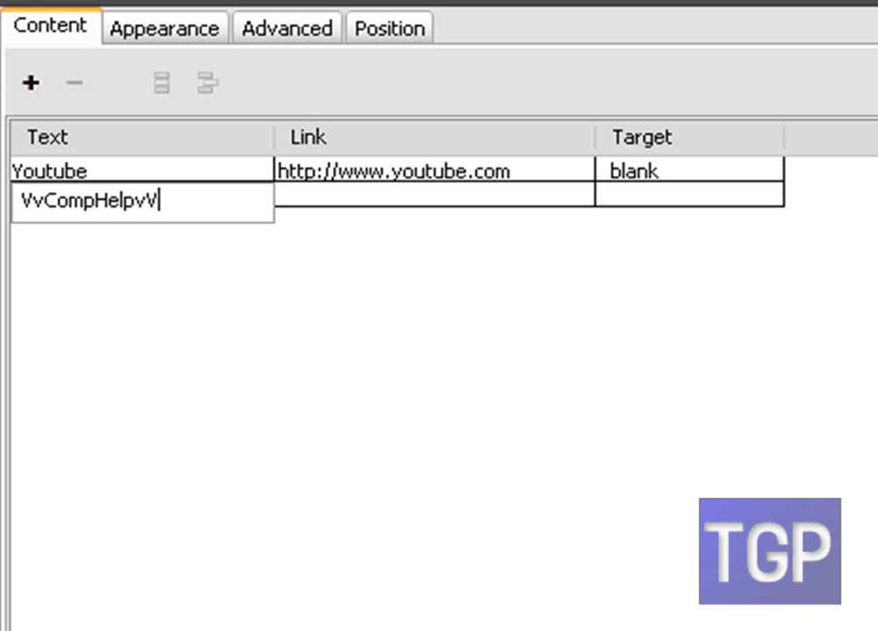
click(502, 196)
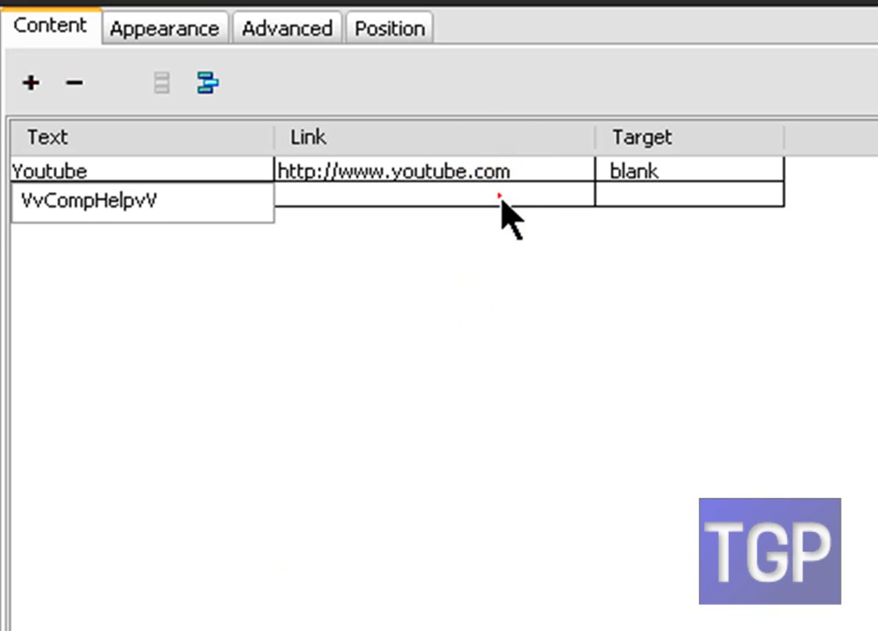
click(501, 197)
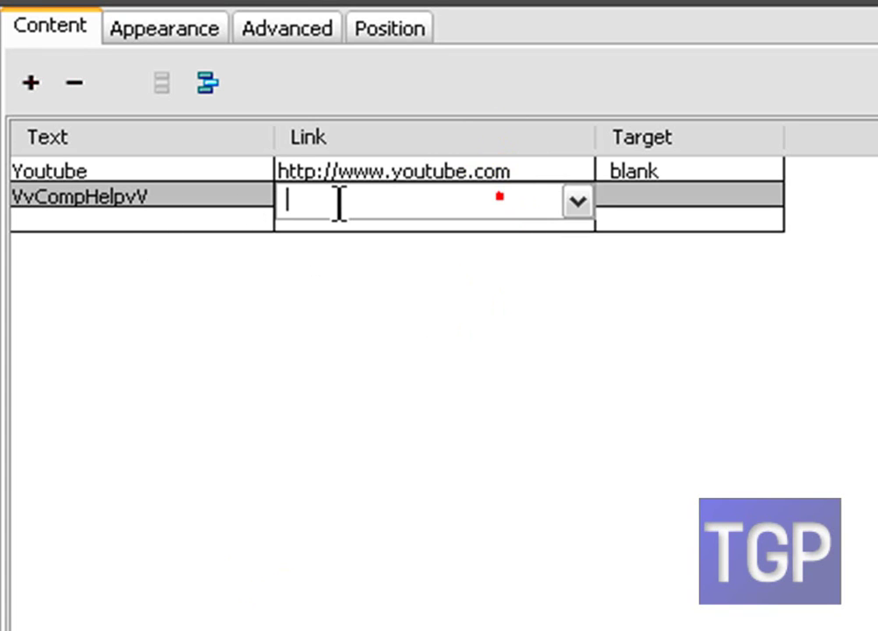
text(http://www.vv)
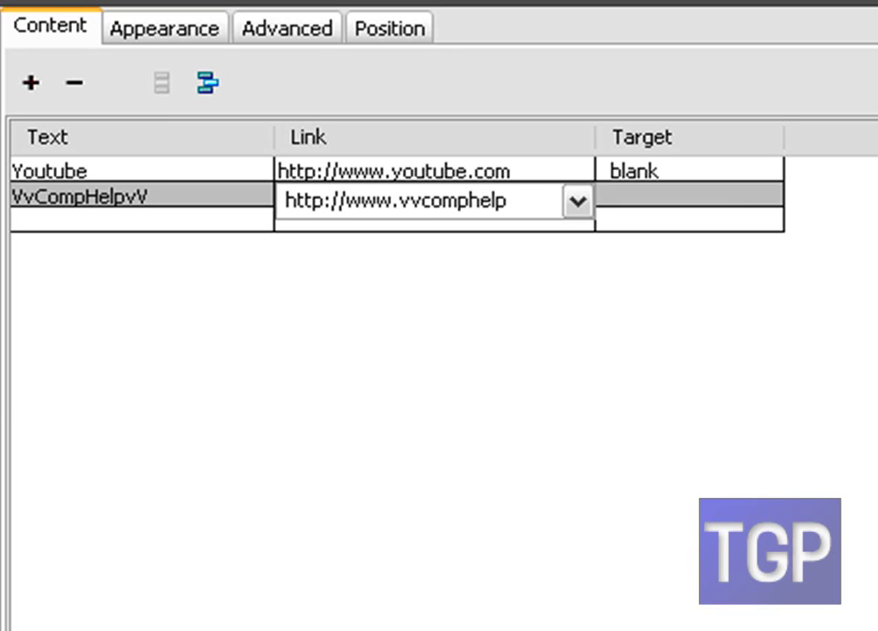
text(com)
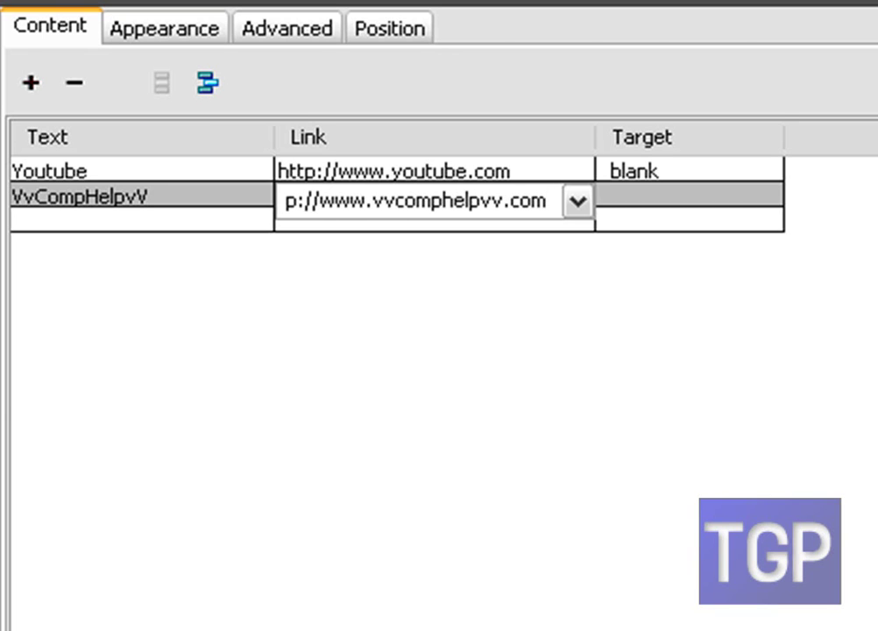
click(704, 198)
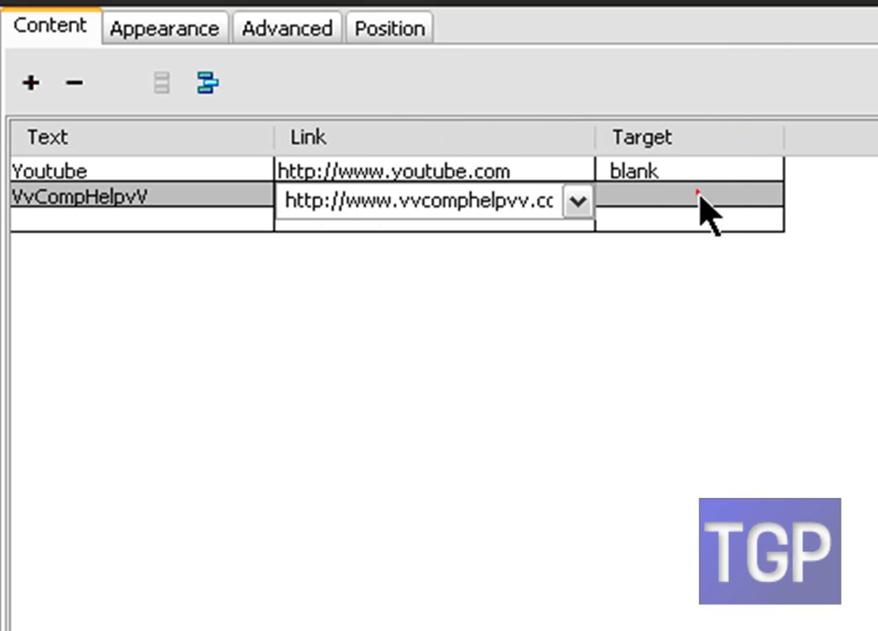
click(764, 203)
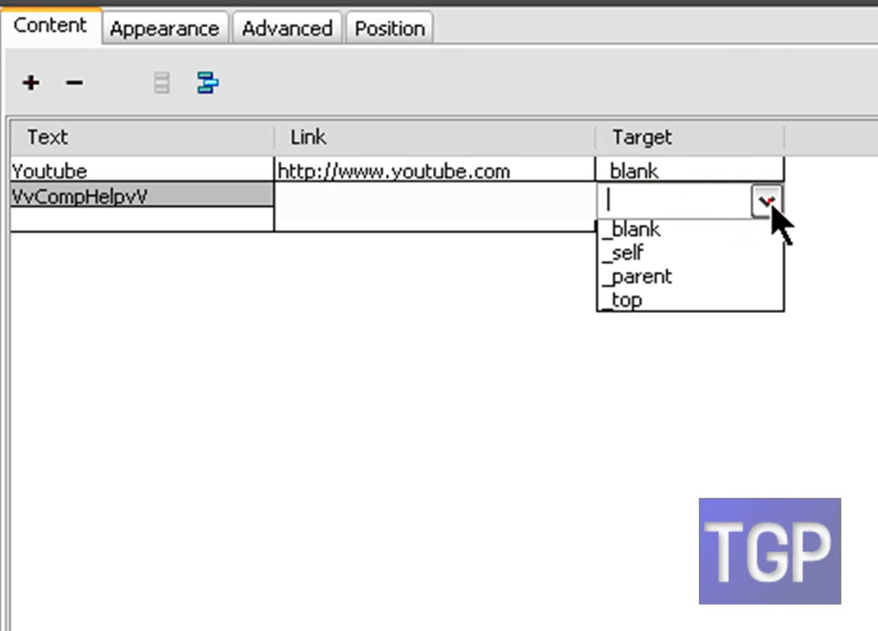
click(721, 231)
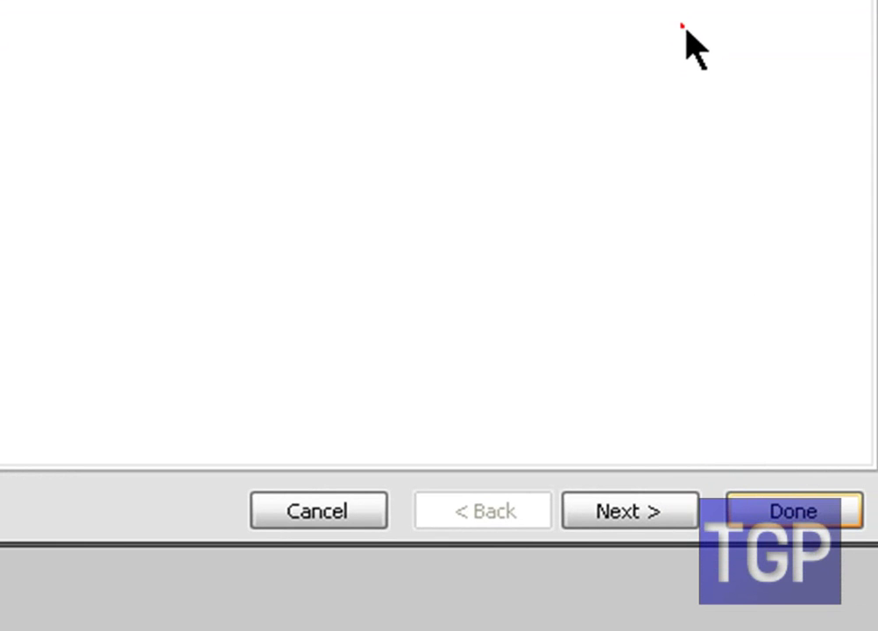
Step: Try white, #666666 and #333333, then set the Up-state cell colour to #999999
click(628, 505)
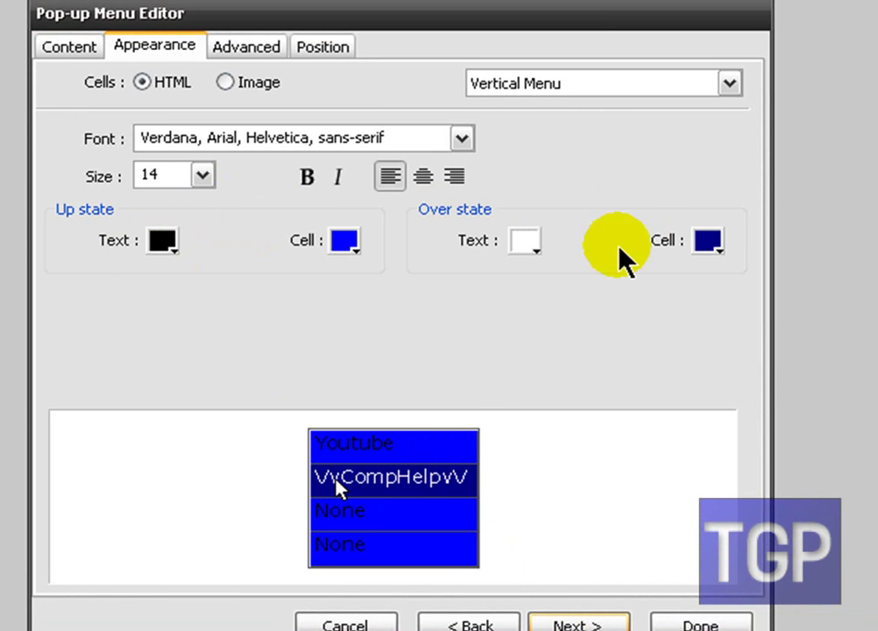
click(343, 242)
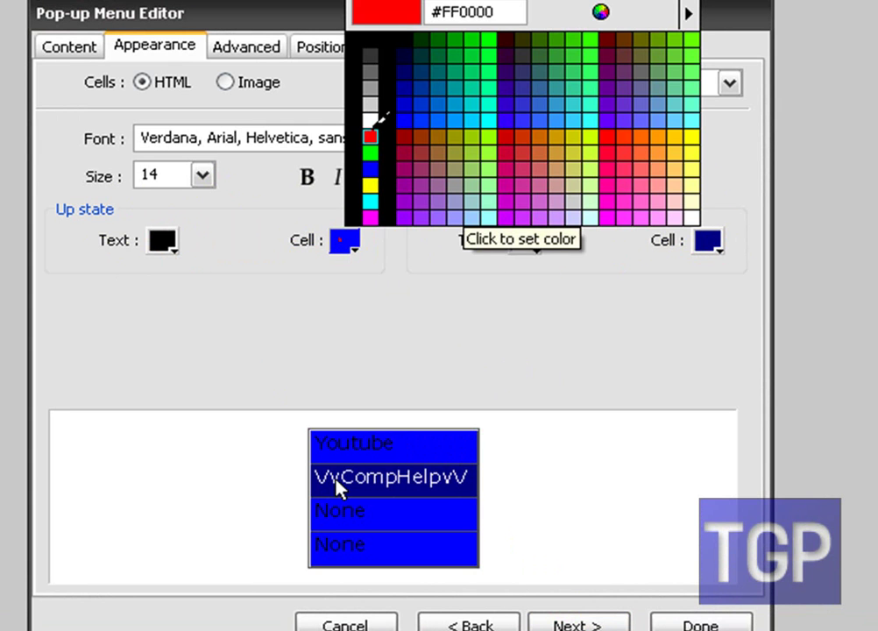
click(369, 119)
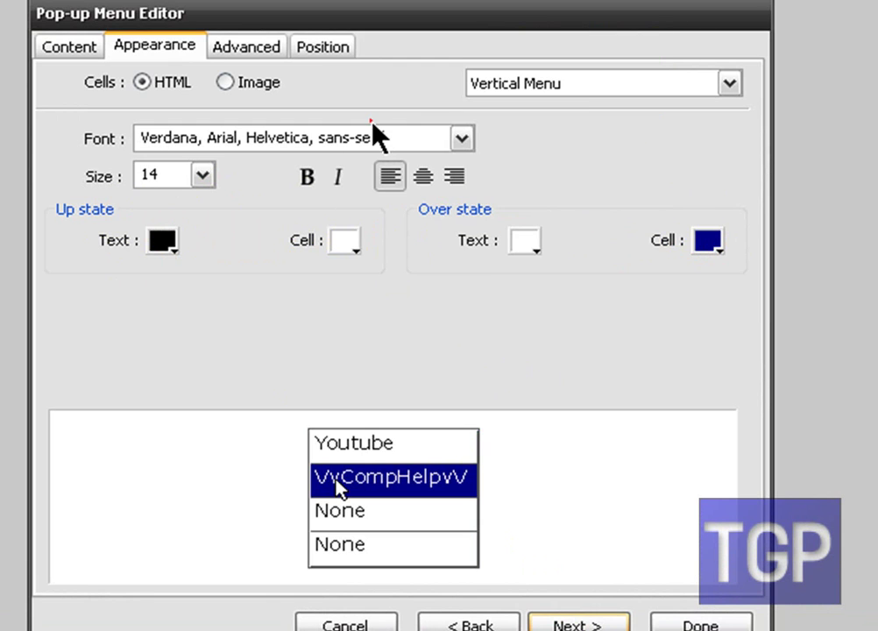
click(350, 247)
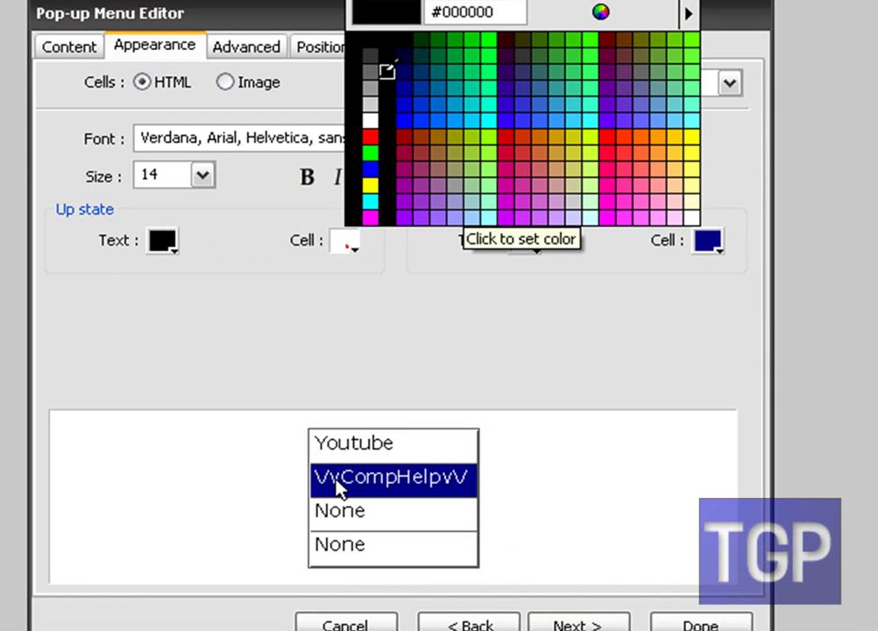
click(371, 74)
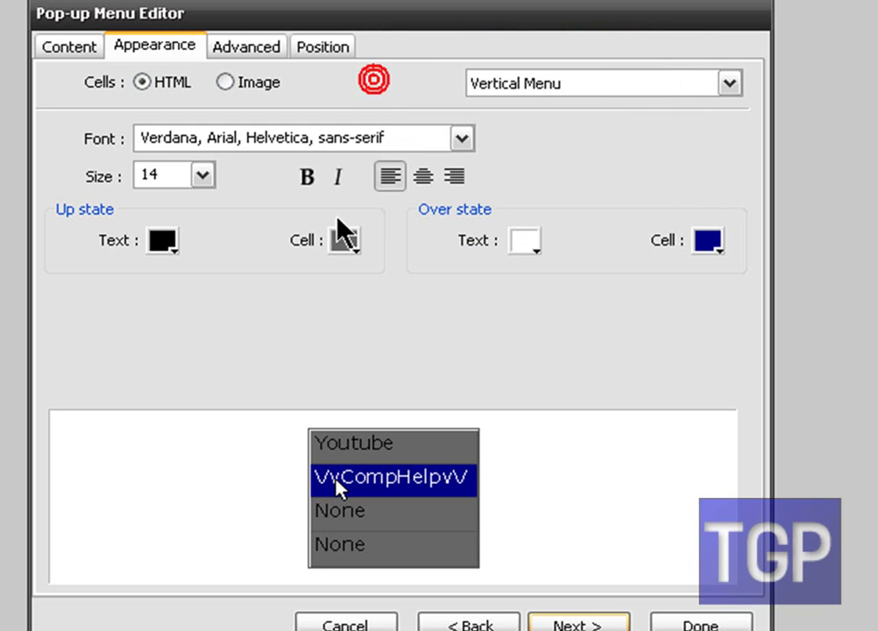
click(344, 247)
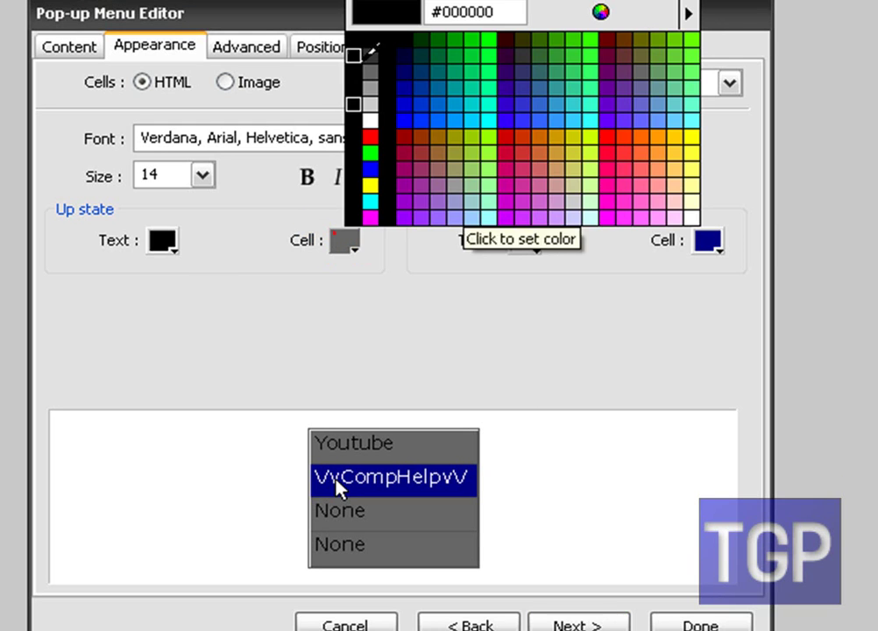
click(369, 60)
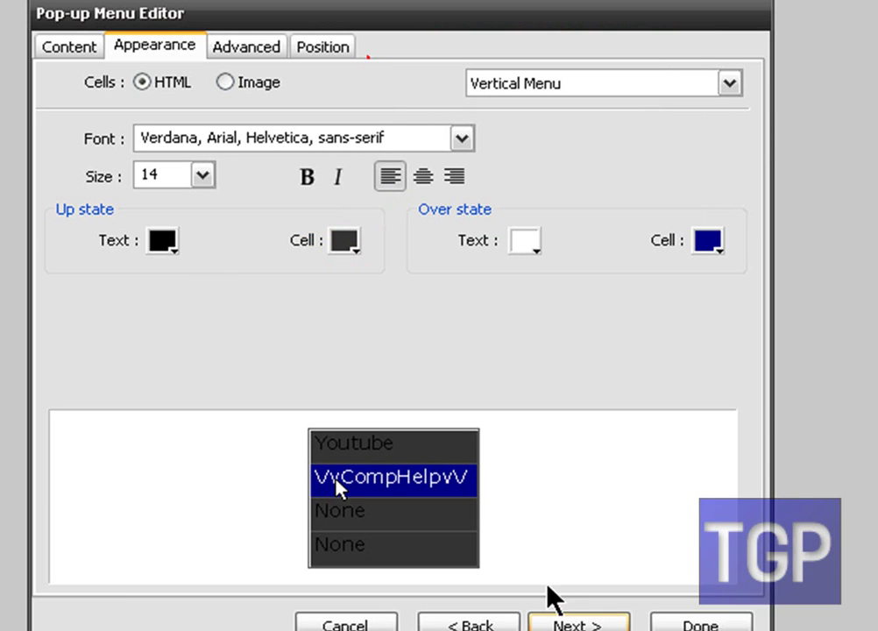
click(345, 246)
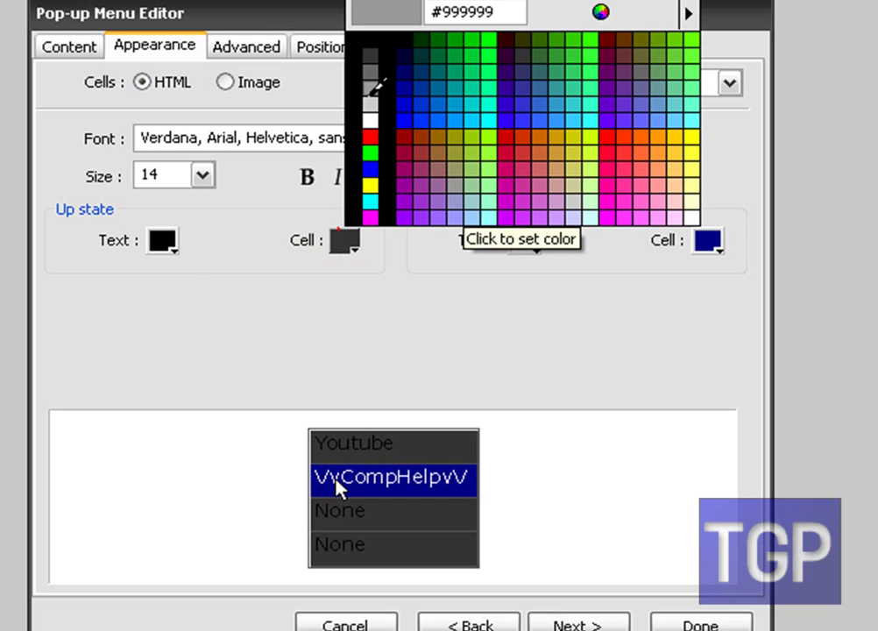
click(375, 88)
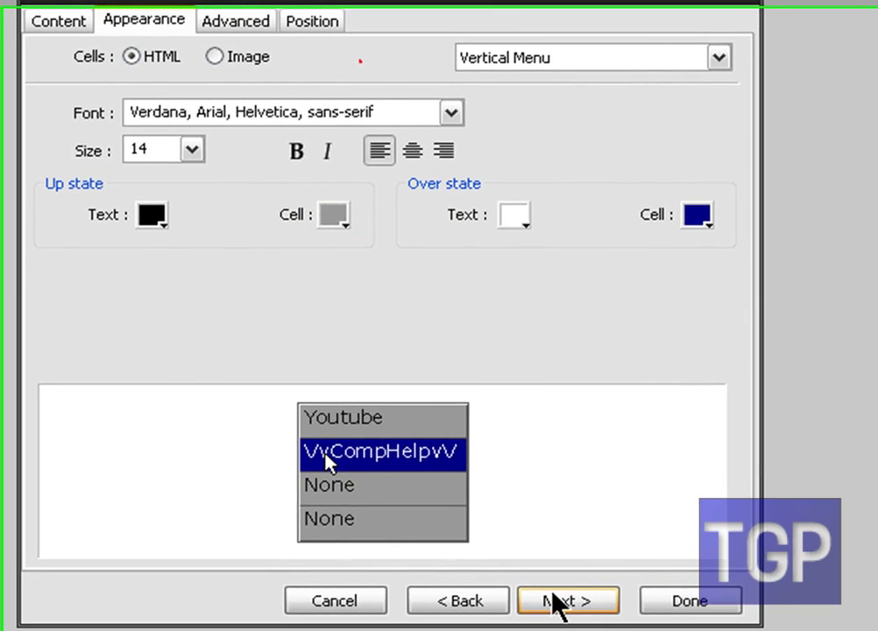
click(576, 622)
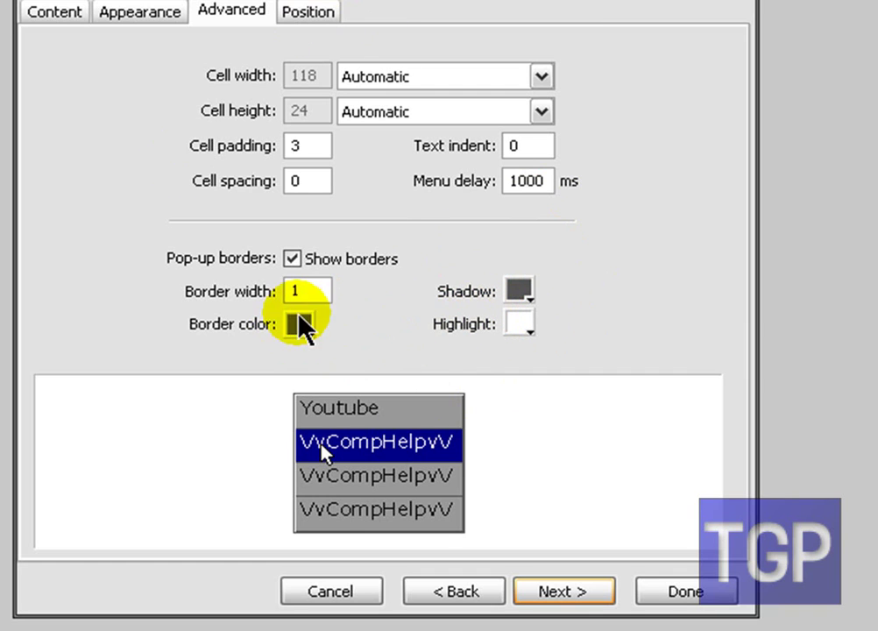
Step: Try top and top-right placements, then set the menu to bottom of slice (X 0, Y 45)
click(554, 596)
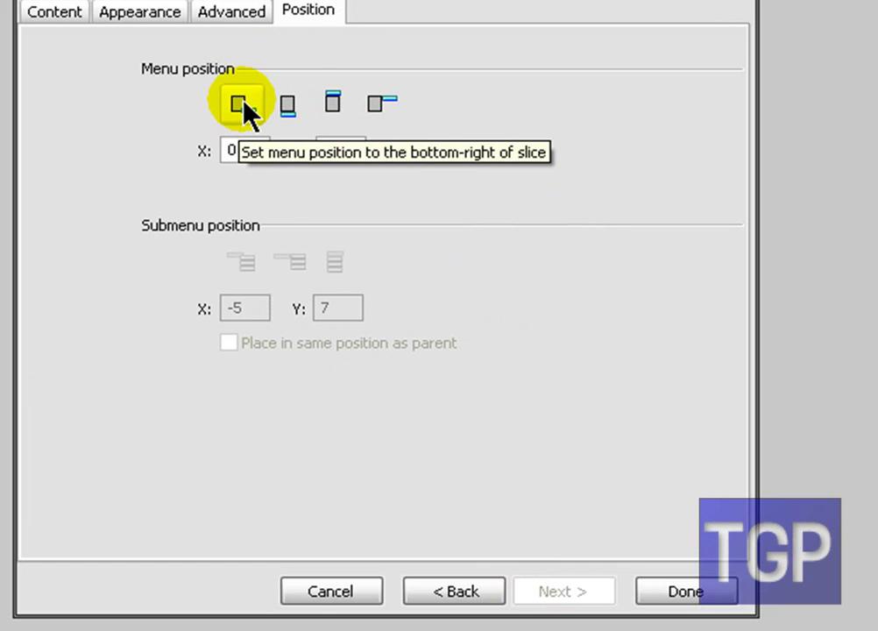
click(290, 112)
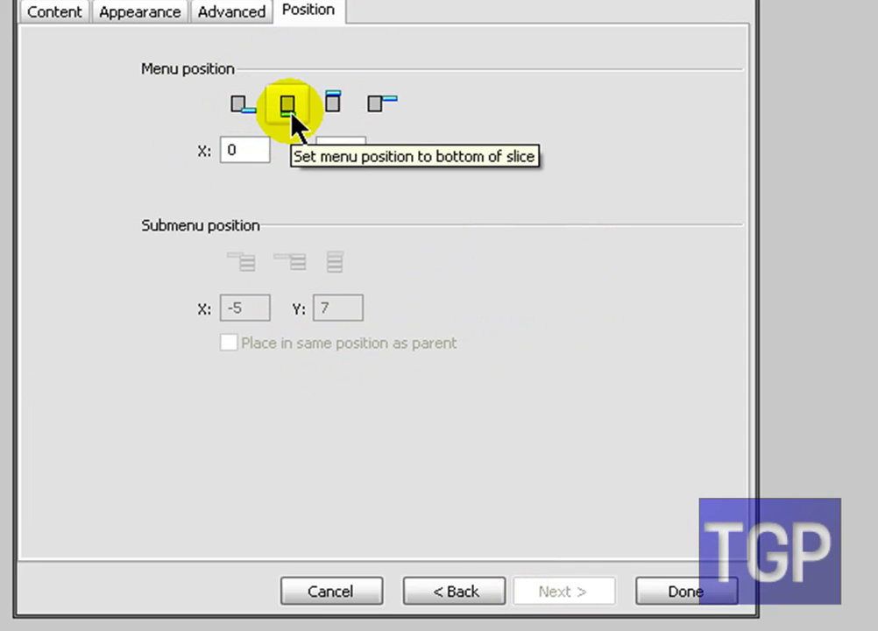
click(346, 105)
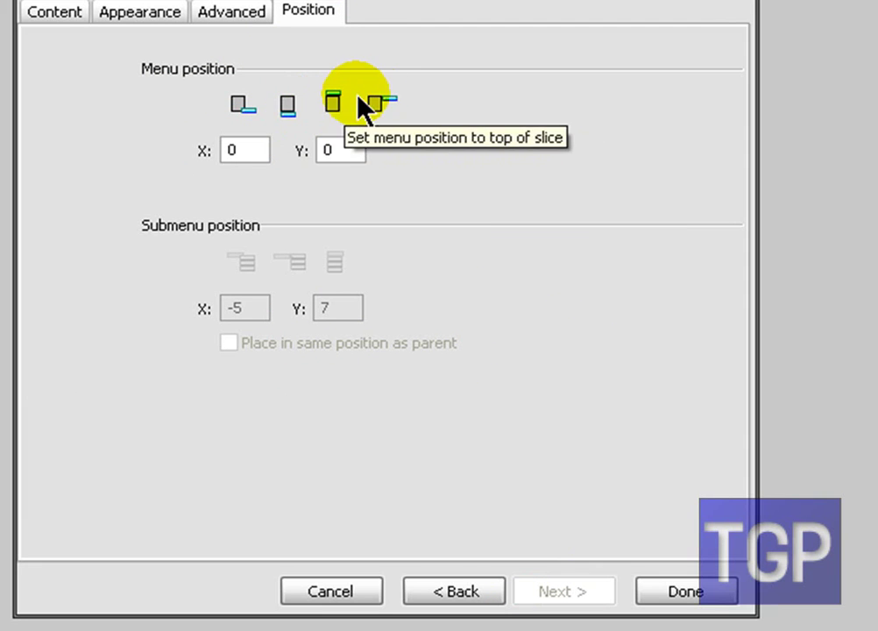
click(382, 104)
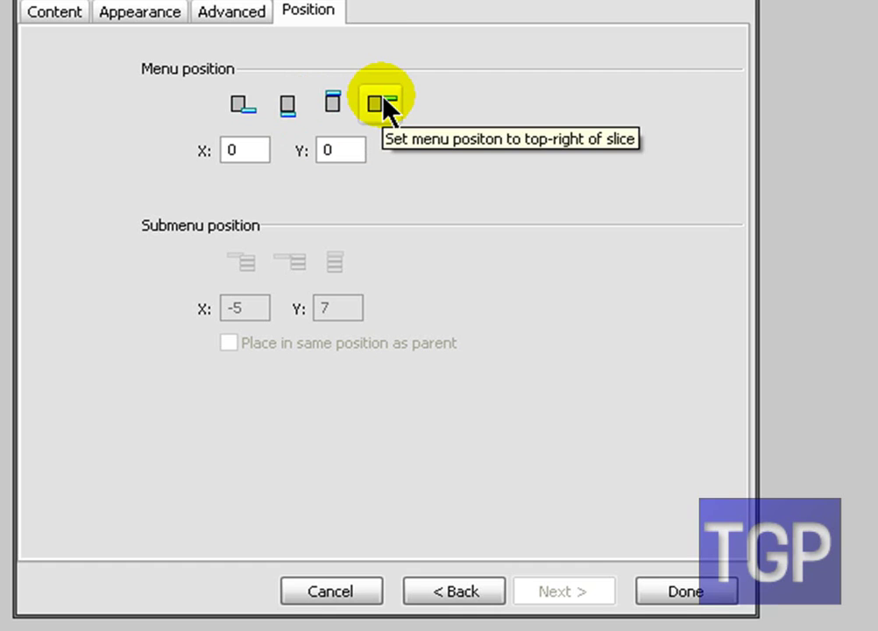
click(291, 109)
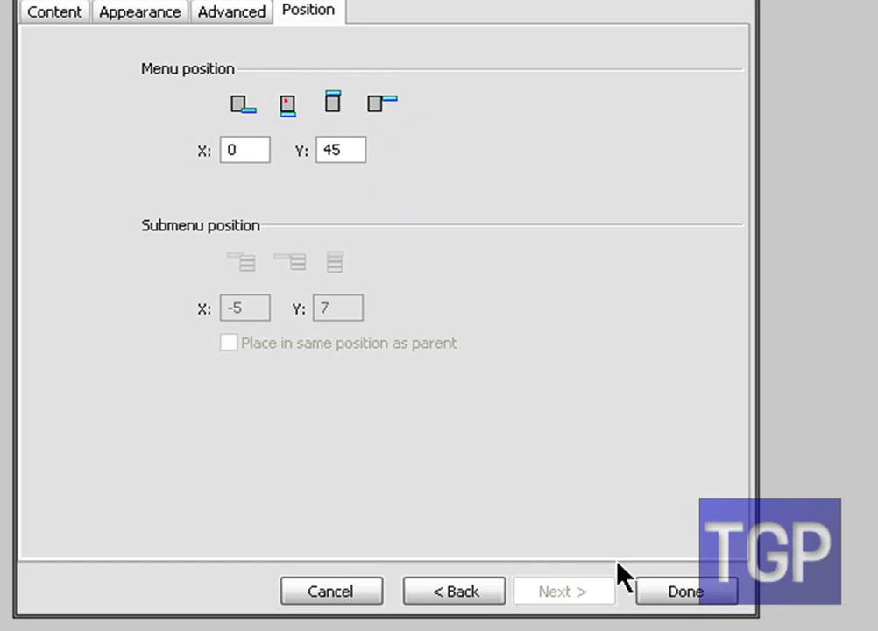
Step: Apply the pop-up menu and export HTML and Images as 'pop up' to the Desktop
click(678, 594)
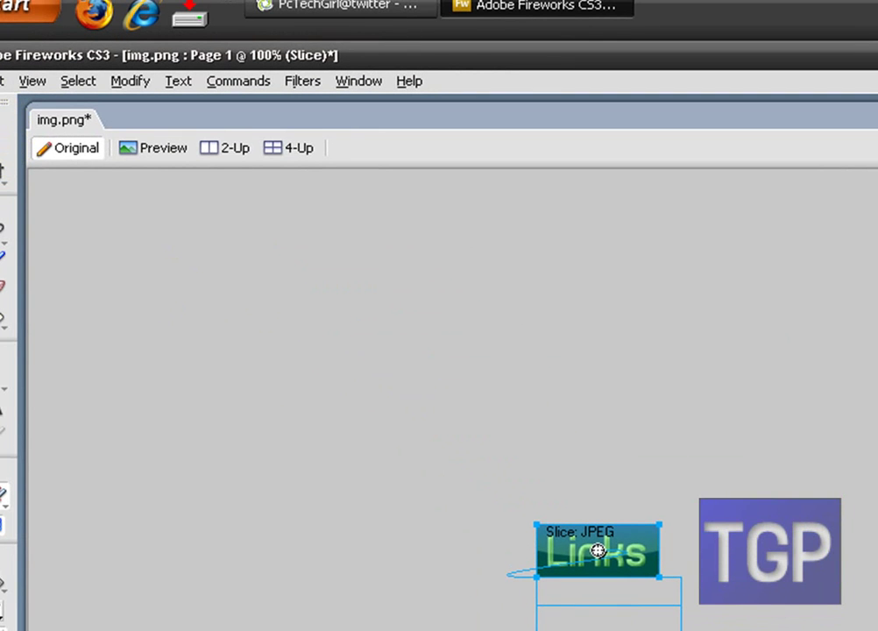
key(alt+f)
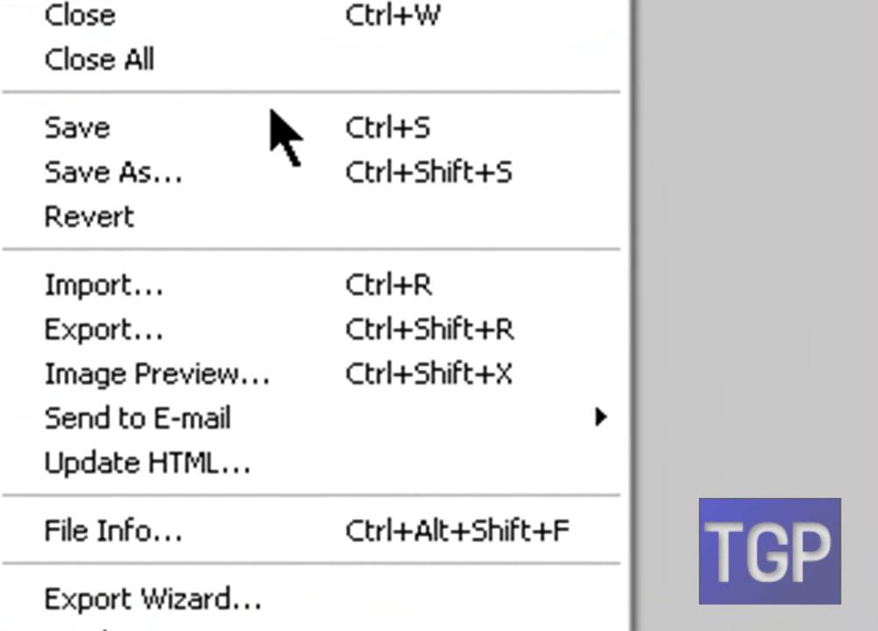
click(199, 323)
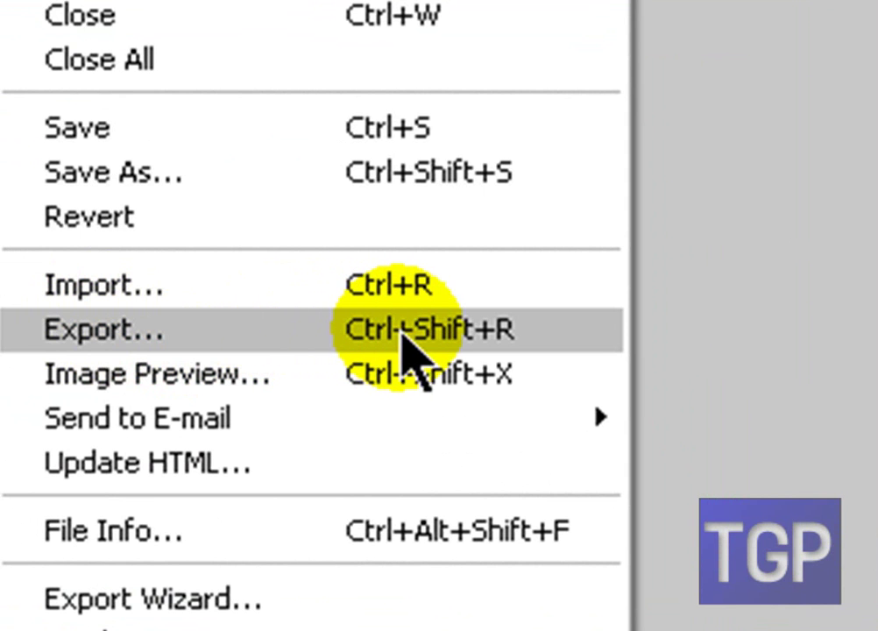
click(453, 331)
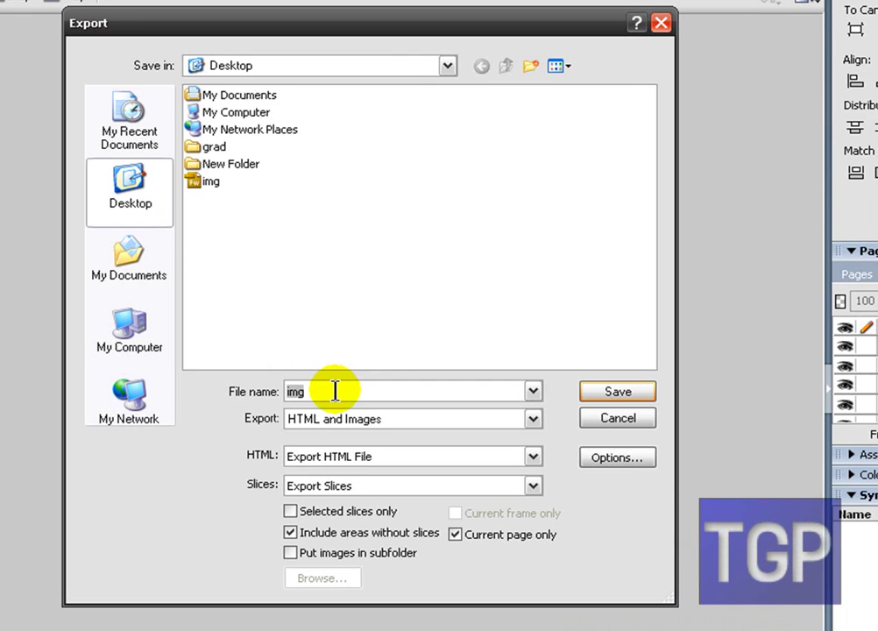
text(pop up)
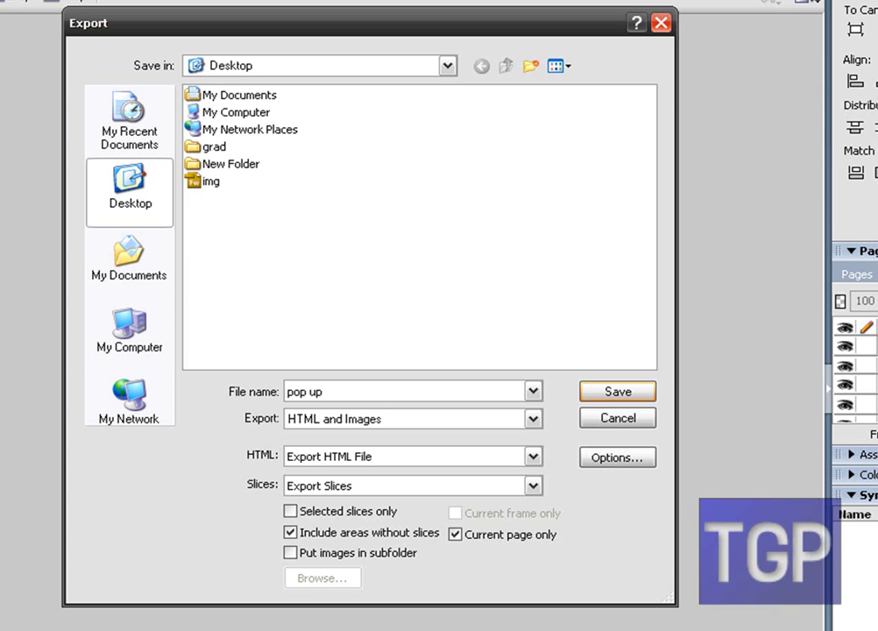
key(Return)
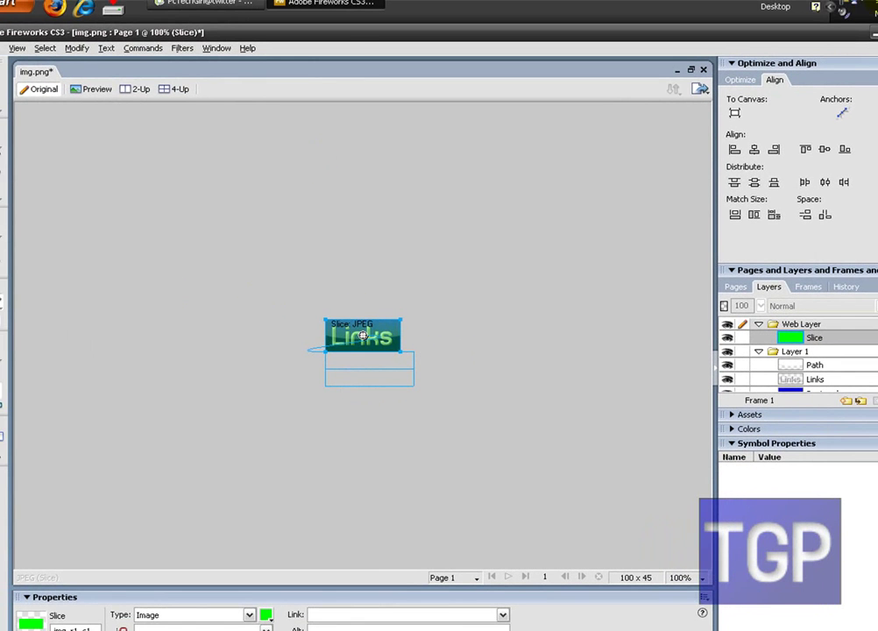
Step: Hide the panels, minimise Fireworks, and move the twhirl window to the desktop's right side
key(Tab)
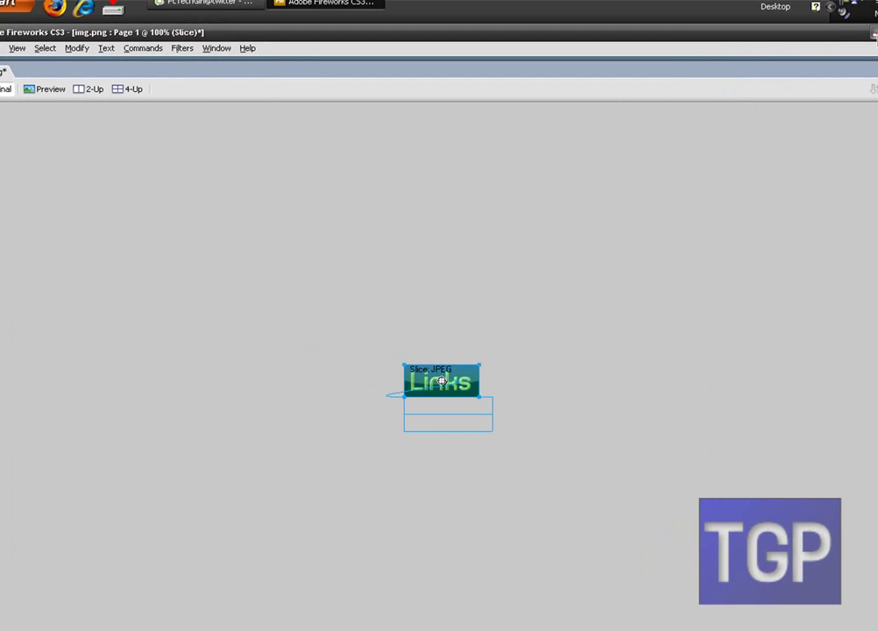
key(alt+F4)
drag(150, 42, 735, 53)
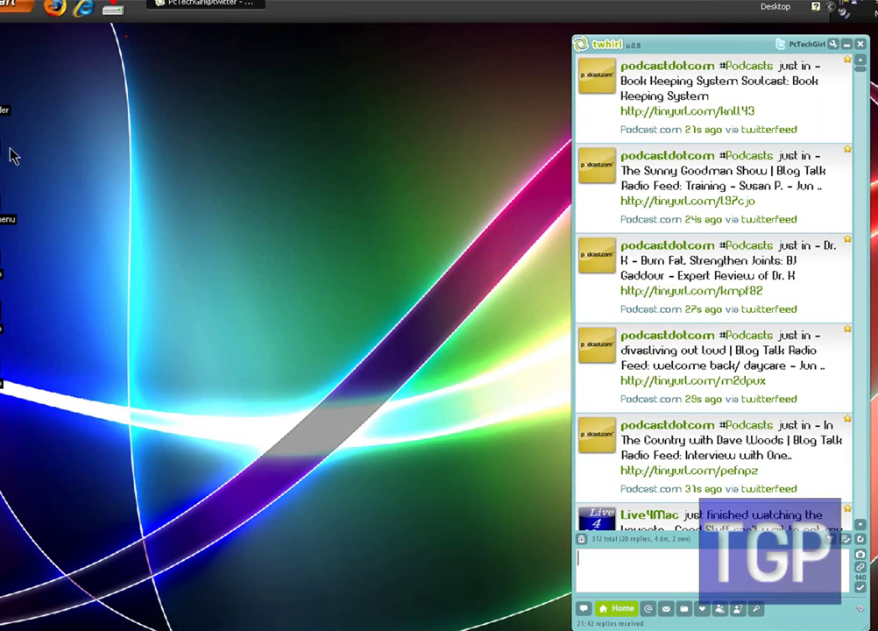